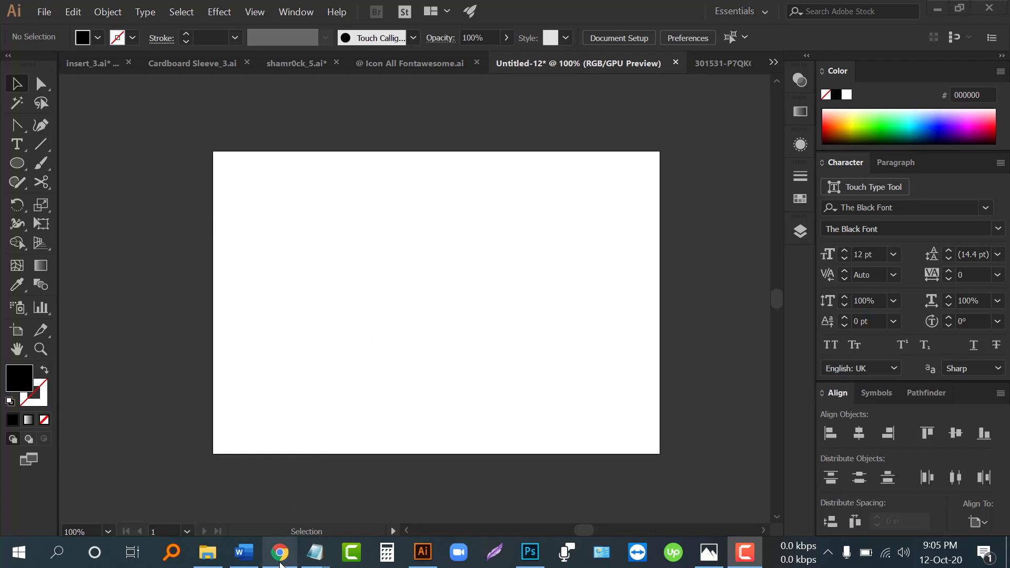
- Copy the large waving American flag image from Chrome's Google Images 'USA flag' results
left_click(281, 552)
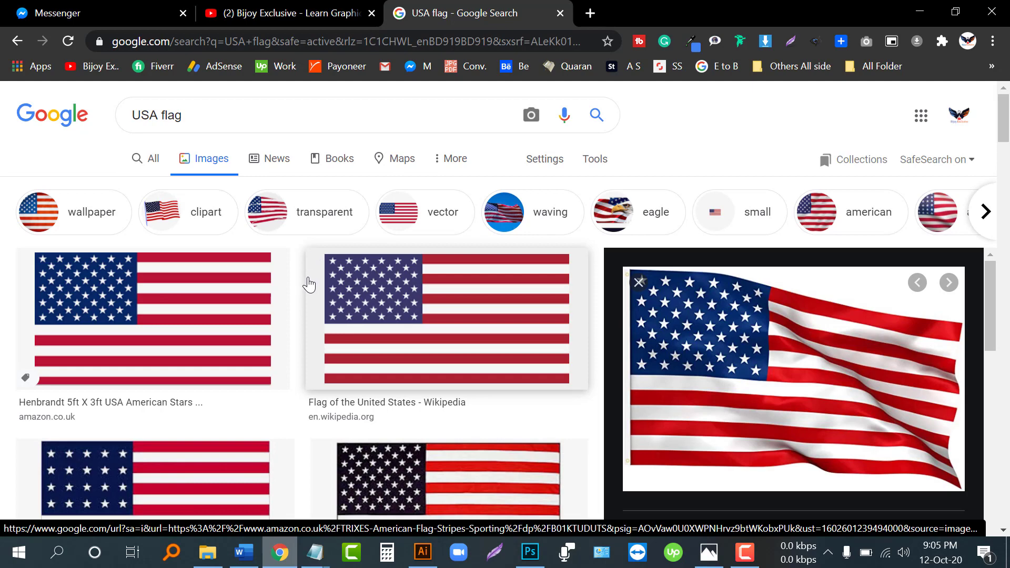
scroll(309, 284, "down", 5)
scroll(309, 284, "up", 5)
scroll(331, 289, "down", 2)
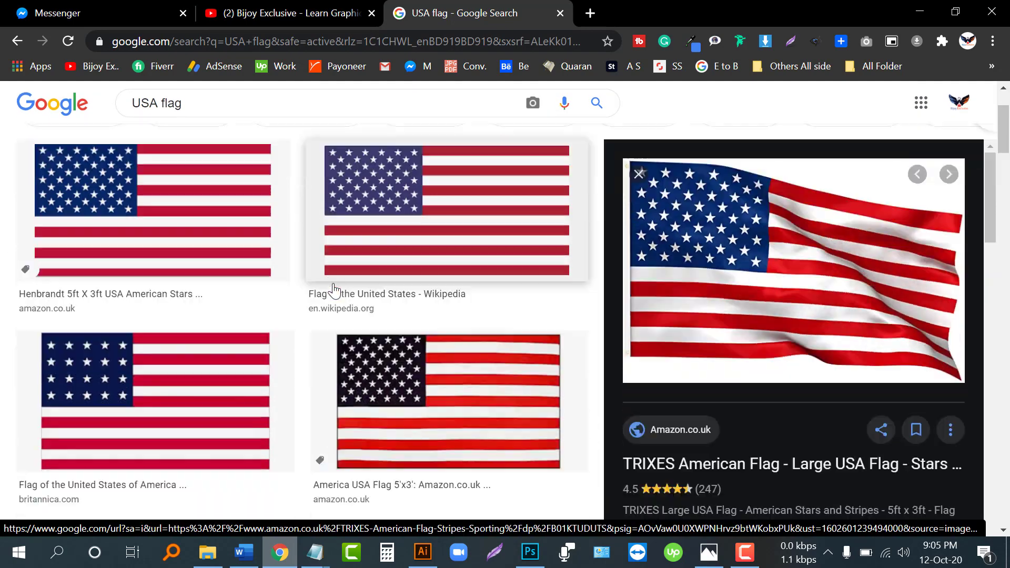
scroll(333, 289, "down", 5)
scroll(333, 288, "down", 2)
scroll(333, 289, "down", 1)
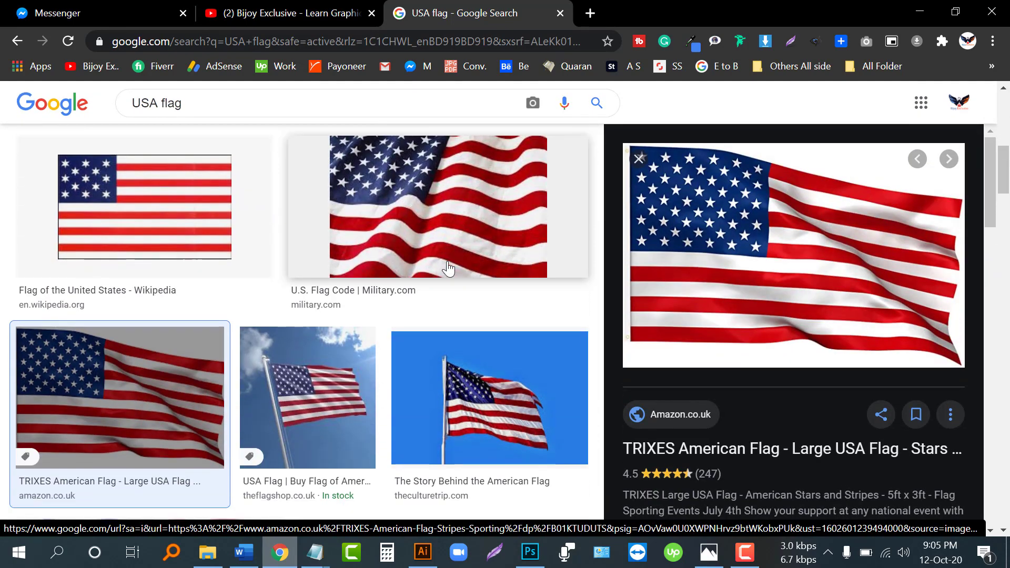
scroll(402, 354, "down", 4)
scroll(248, 365, "down", 1)
scroll(244, 365, "up", 5)
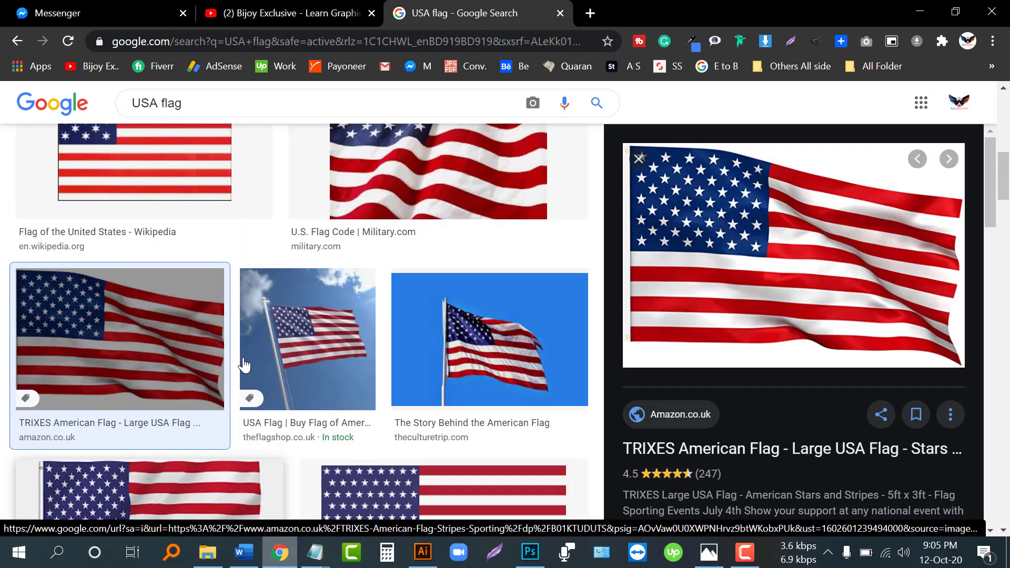
right_click(740, 230)
left_click(782, 383)
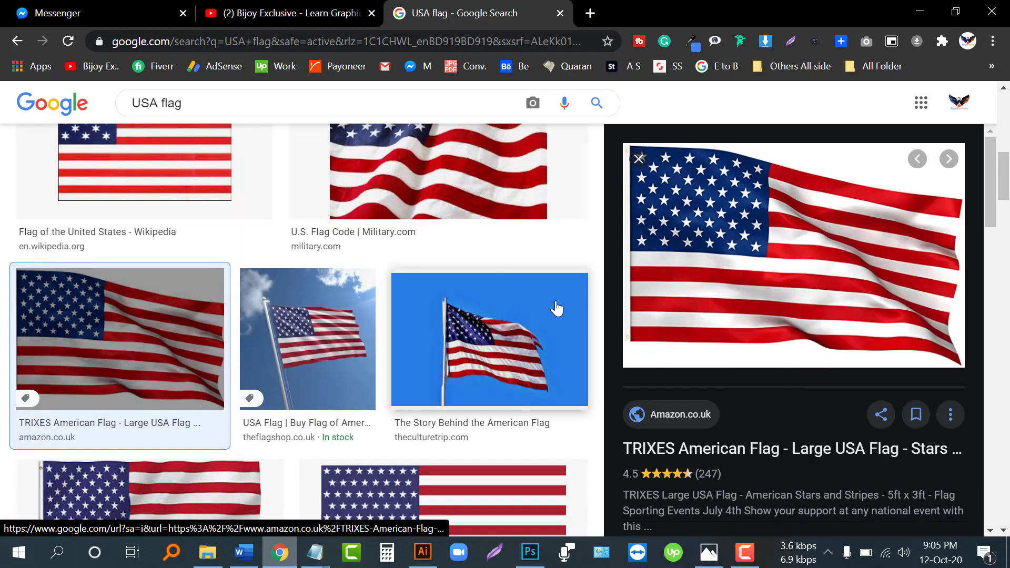
- Paste the copied flag into Illustrator and move it above the artboard
left_click(427, 552)
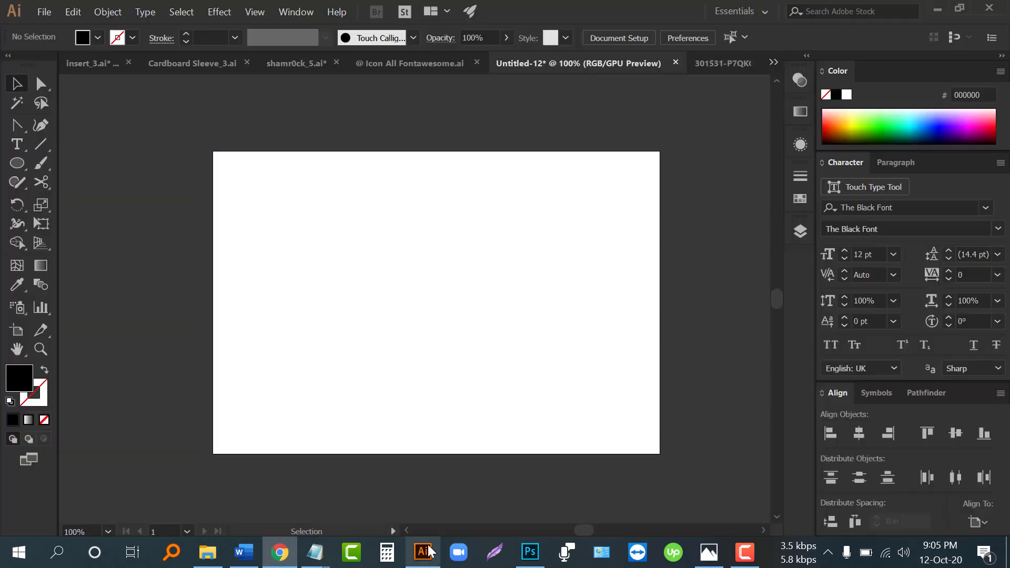
key("ctrl+v")
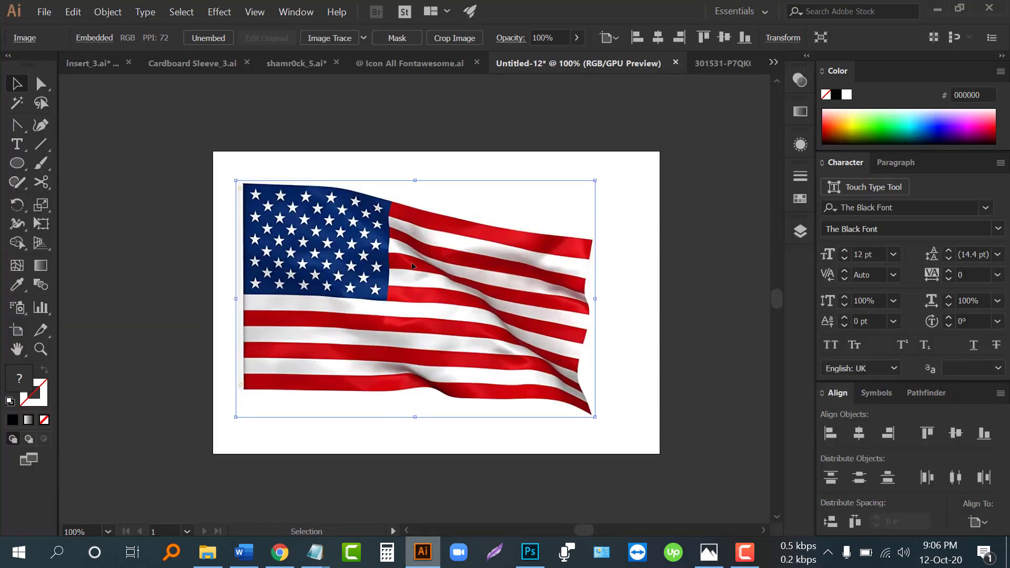
left_click_drag(413, 266, 413, 168)
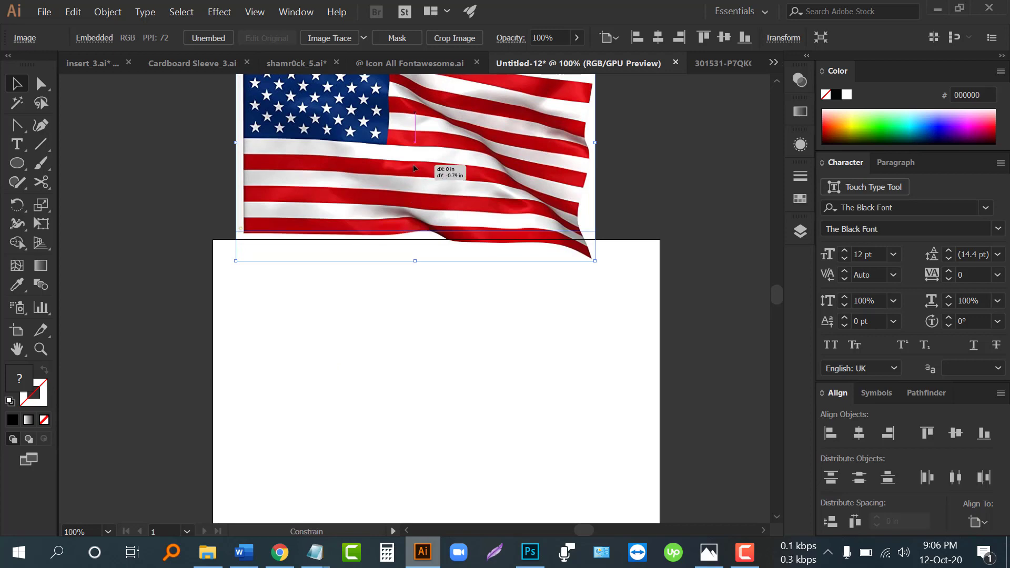
- Add black 'USA' text in The Black Font and scale it up large on the artboard
left_click(408, 341)
key("t")
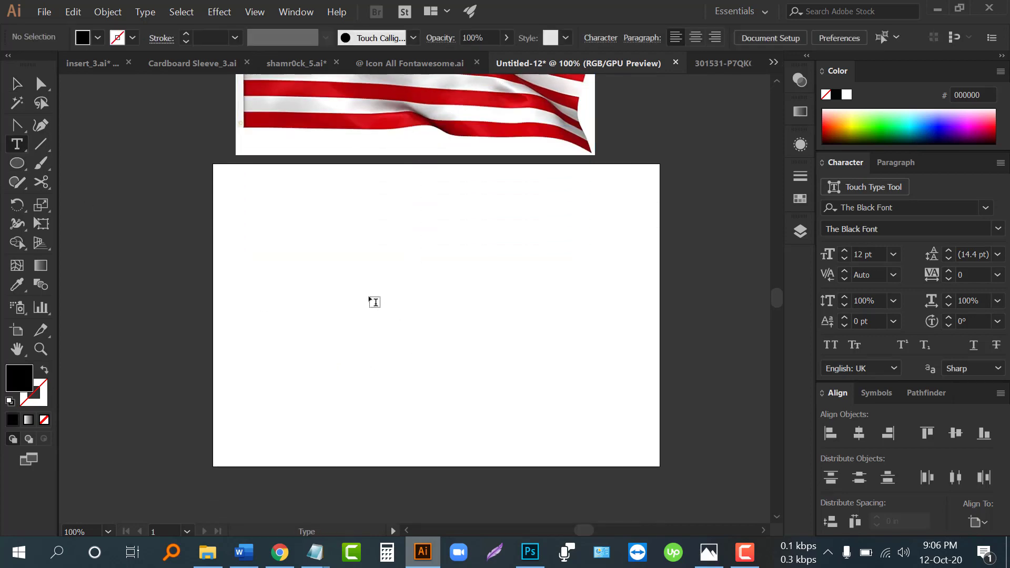
left_click(374, 302)
key("BackSpace")
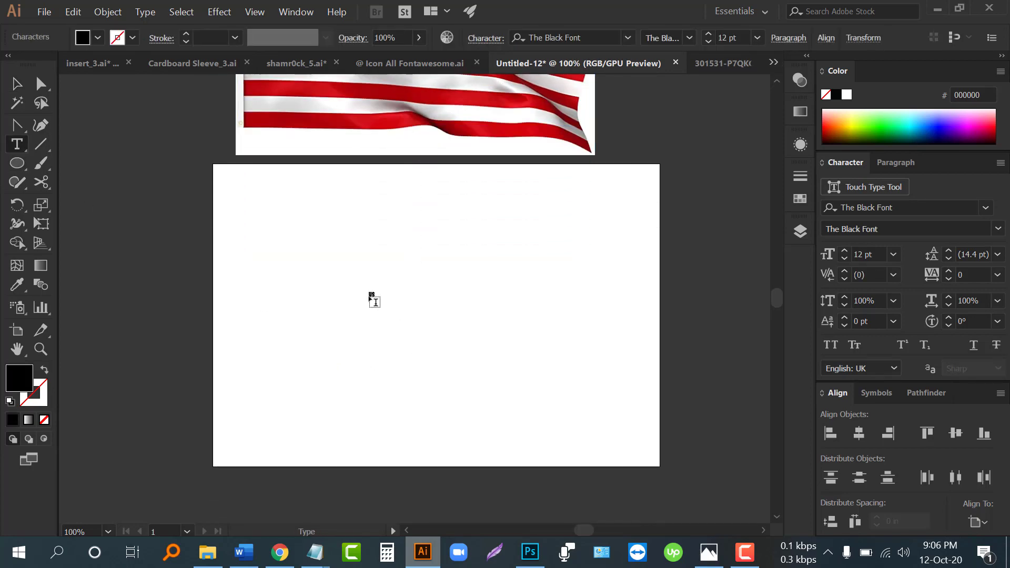
type("USA")
left_click(16, 83)
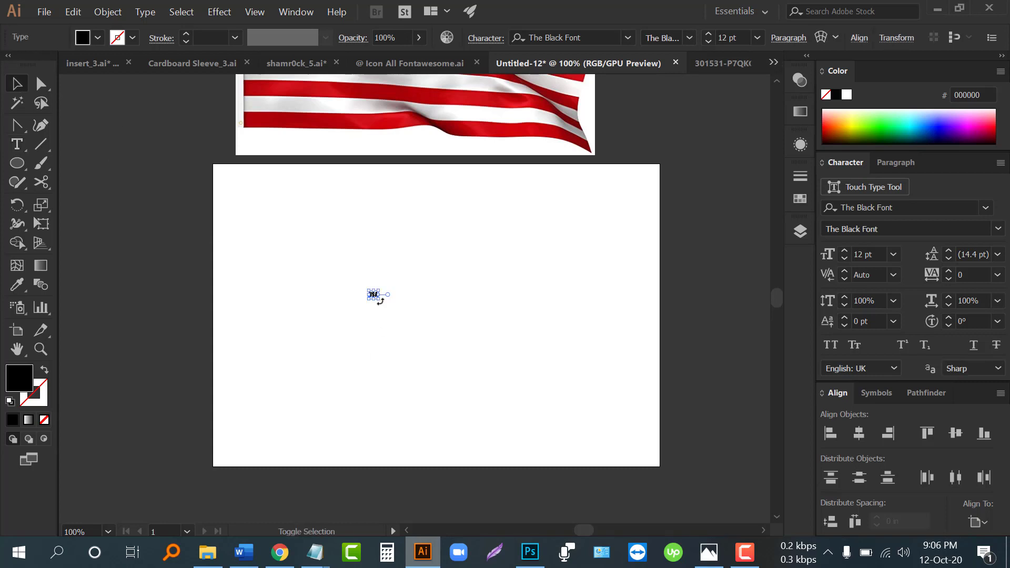
left_click_drag(379, 300, 501, 397)
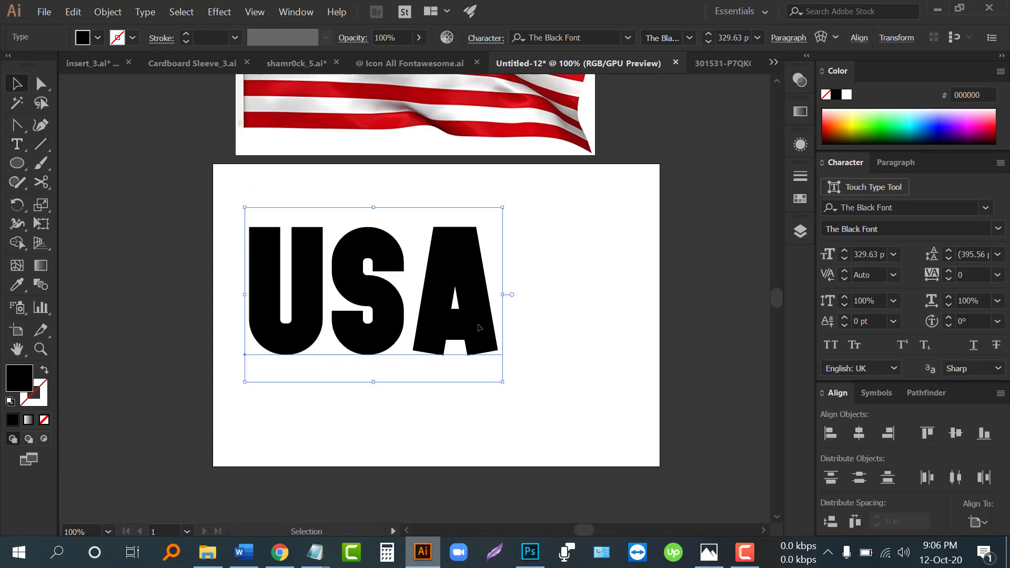
left_click_drag(479, 327, 533, 351)
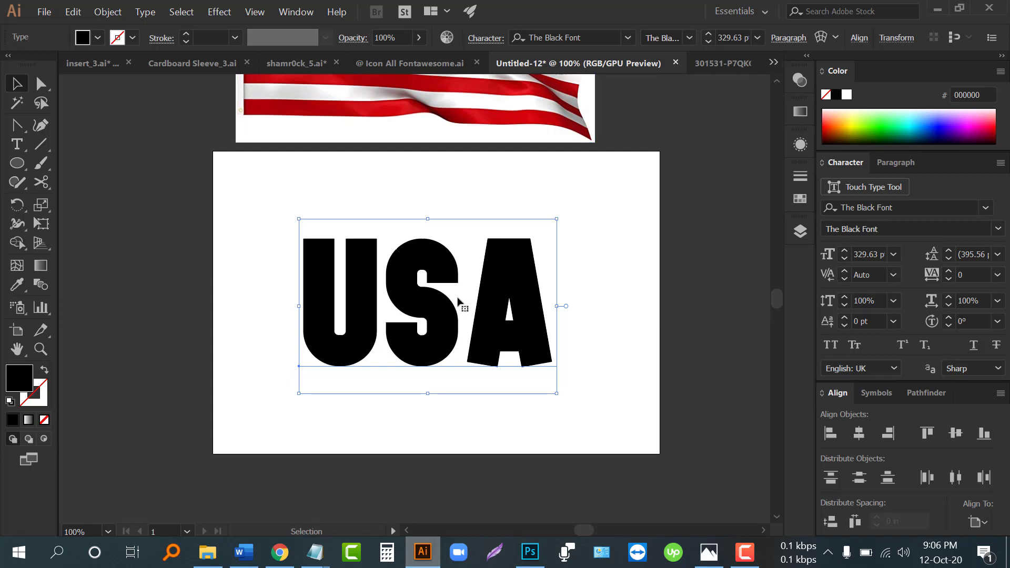
- Move the flag image down onto the artboard behind the USA text
scroll(464, 315, "down", 1)
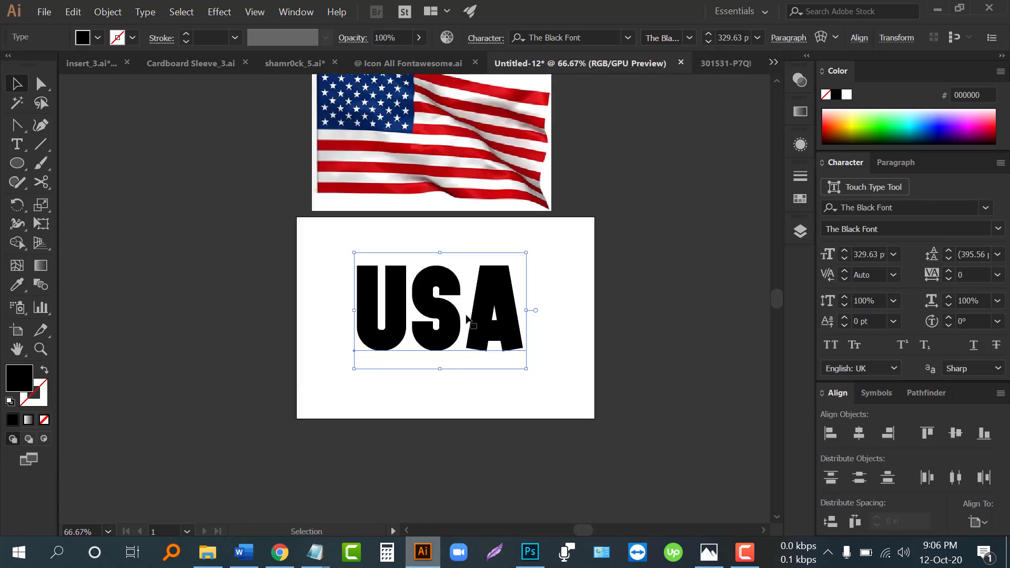
scroll(466, 212, "up", 1)
left_click(466, 212)
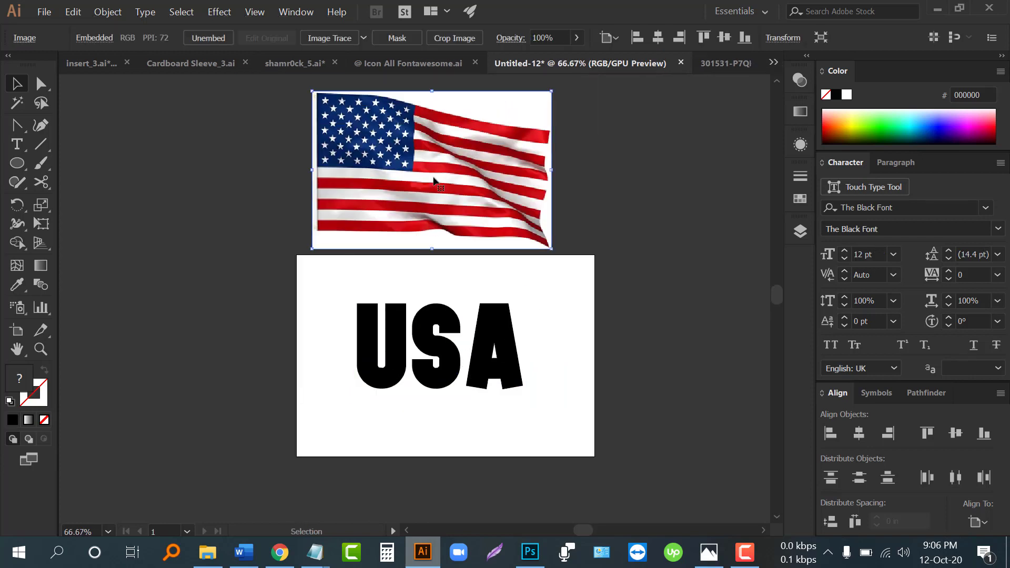
left_click_drag(434, 181, 434, 346)
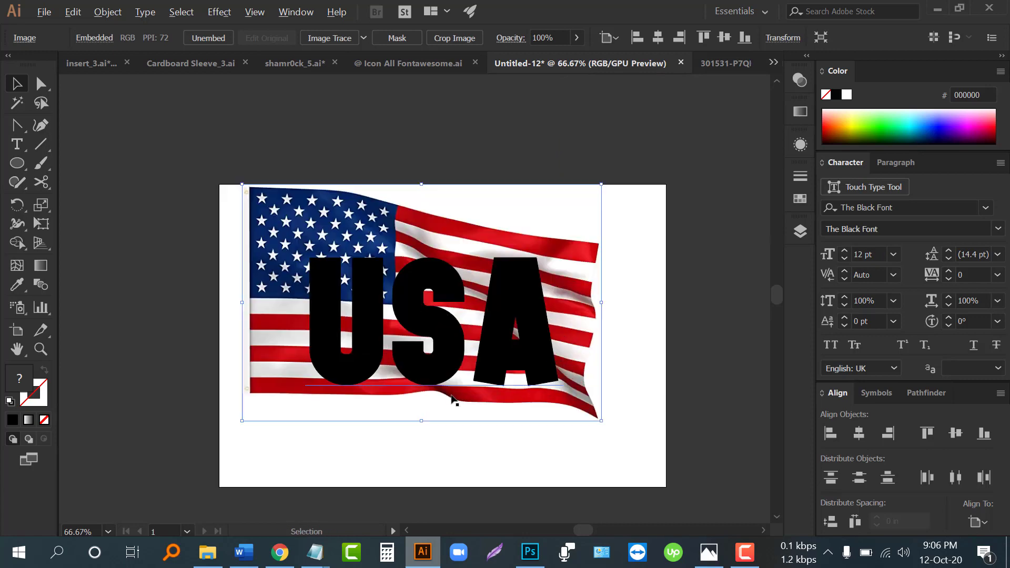
scroll(463, 374, "up", 1)
scroll(476, 350, "down", 1)
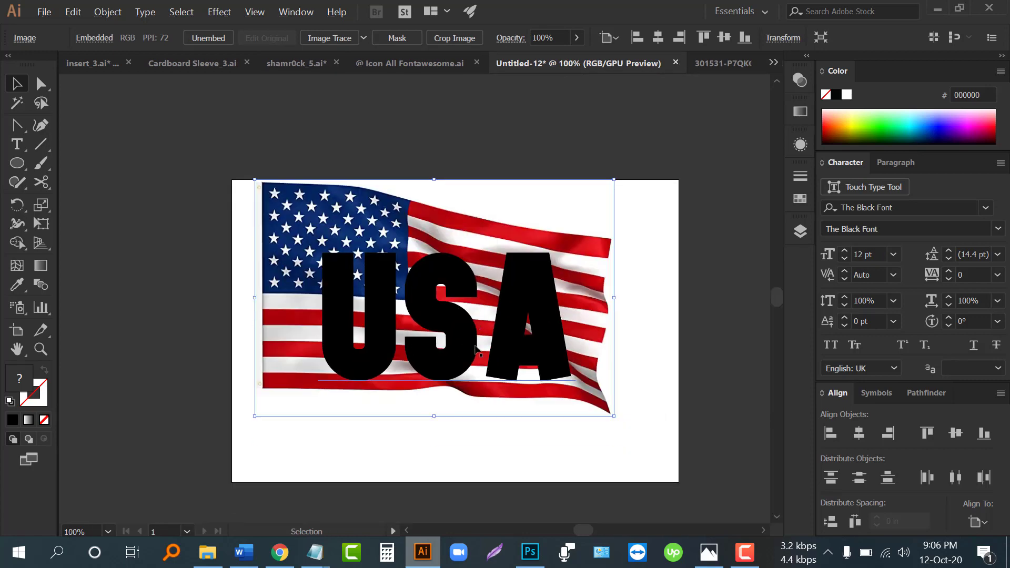
- Centre both the flag and the USA text horizontally and vertically on the artboard
left_click(955, 432)
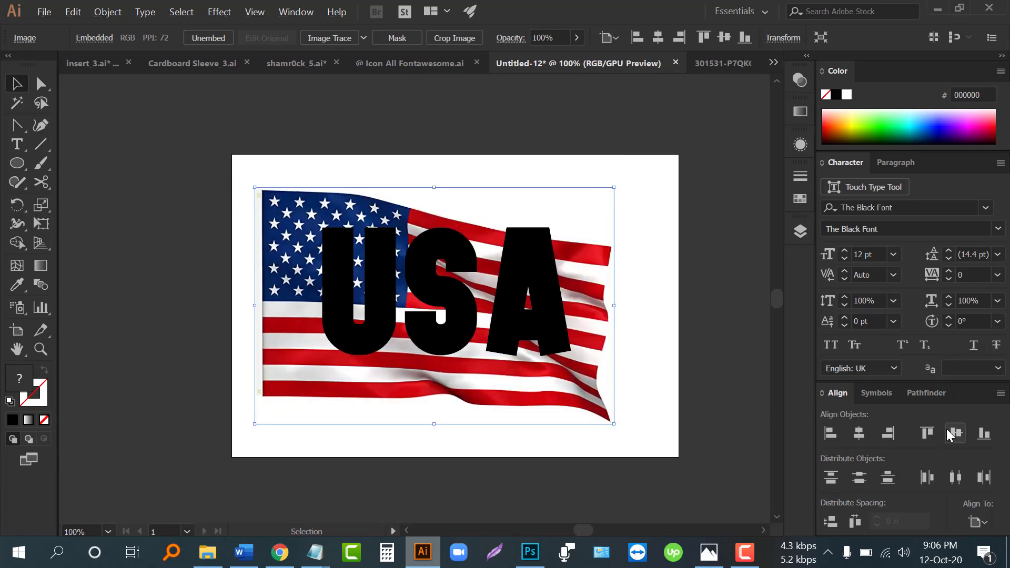
left_click(860, 434)
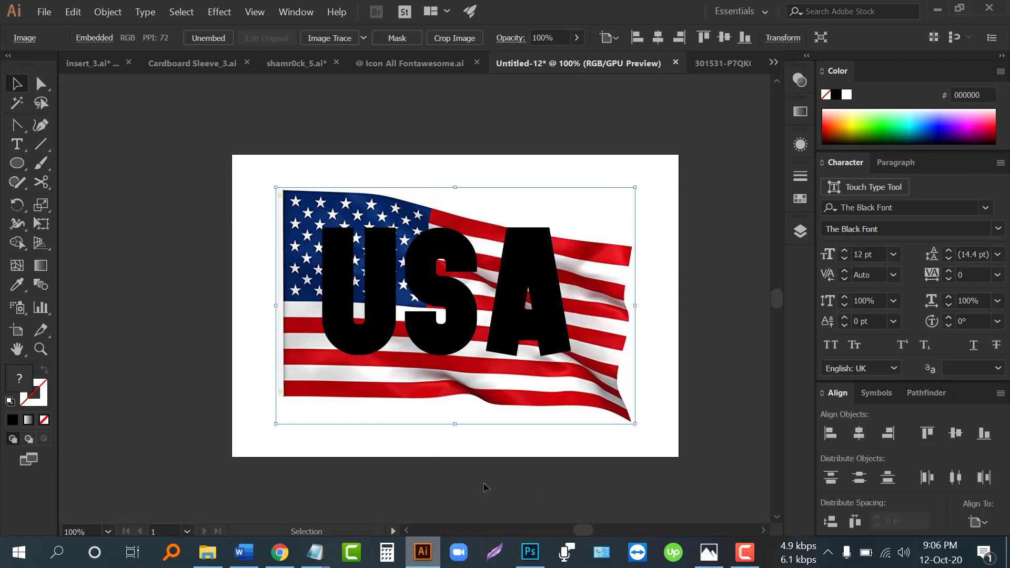
left_click(862, 435)
left_click(955, 433)
left_click(525, 458)
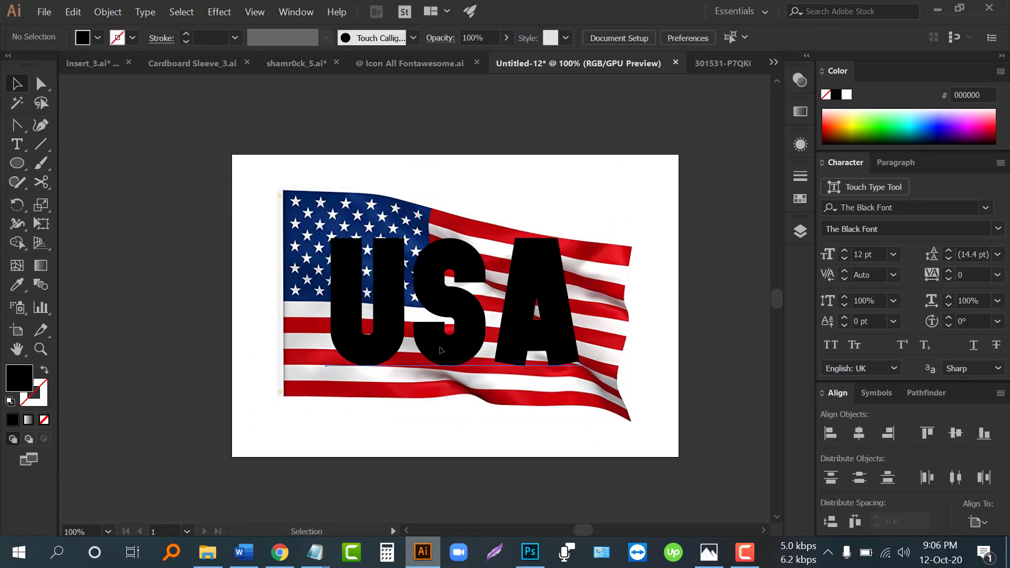
double_click(441, 350)
key("Escape")
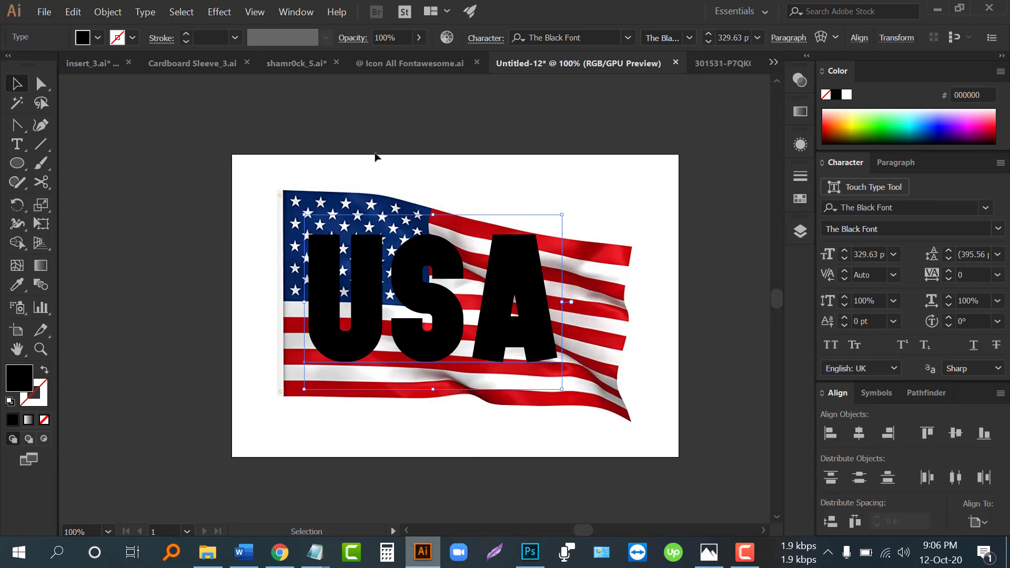
left_click(377, 157)
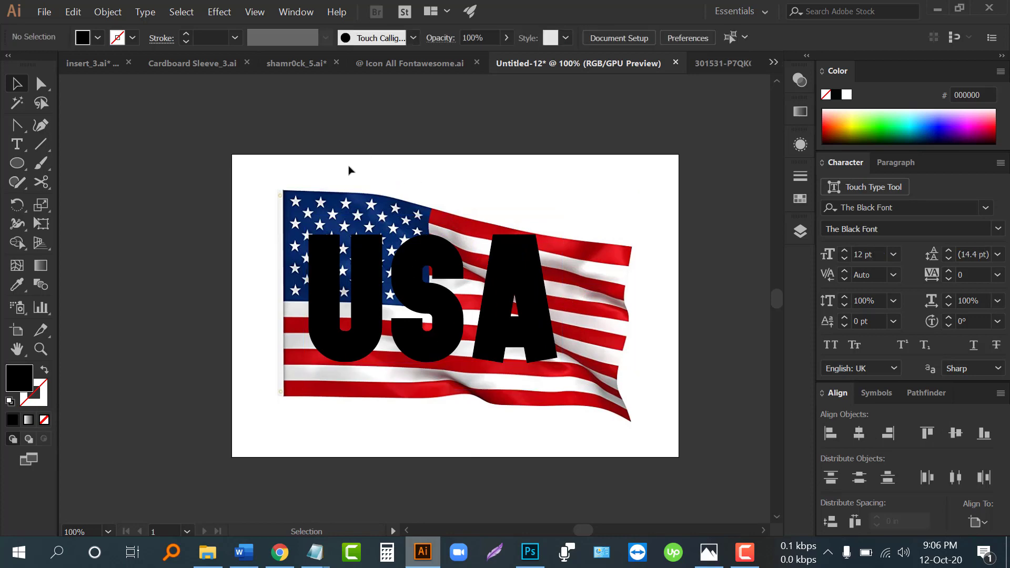
left_click(400, 379)
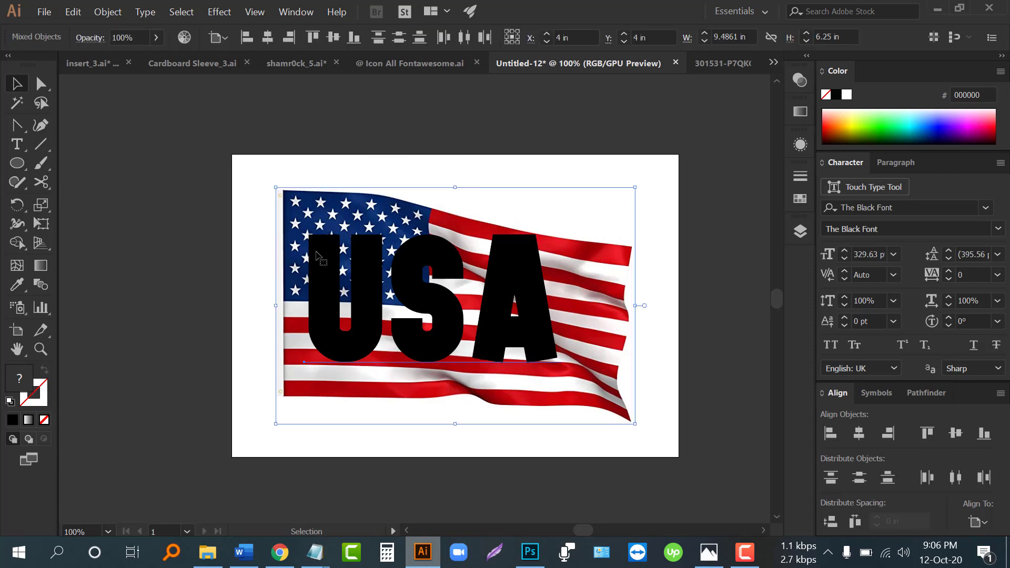
- Select the flag and USA text together and make a clipping mask
left_click(247, 184)
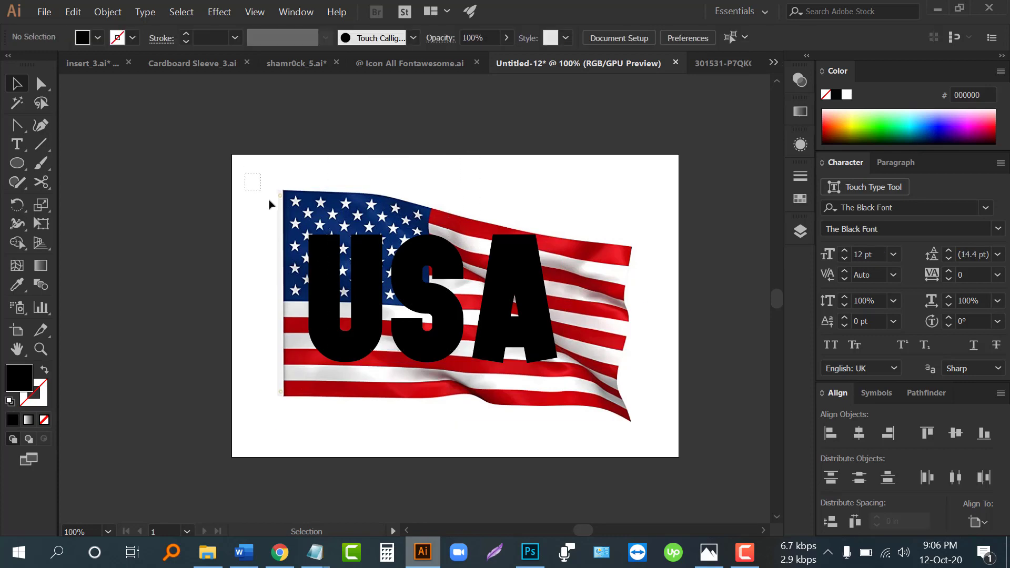
left_click_drag(269, 205, 451, 344)
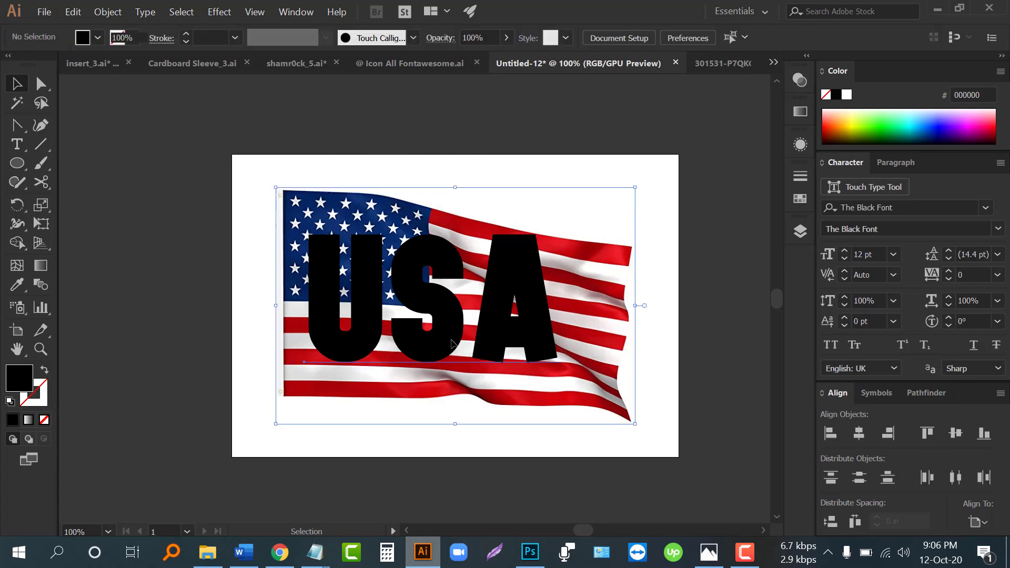
left_click(481, 467)
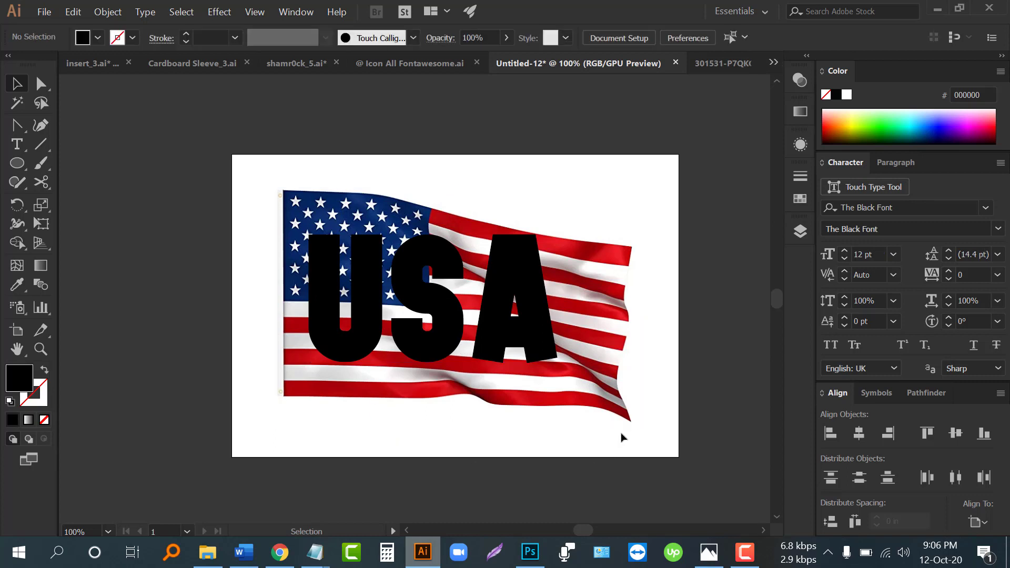
left_click(625, 420)
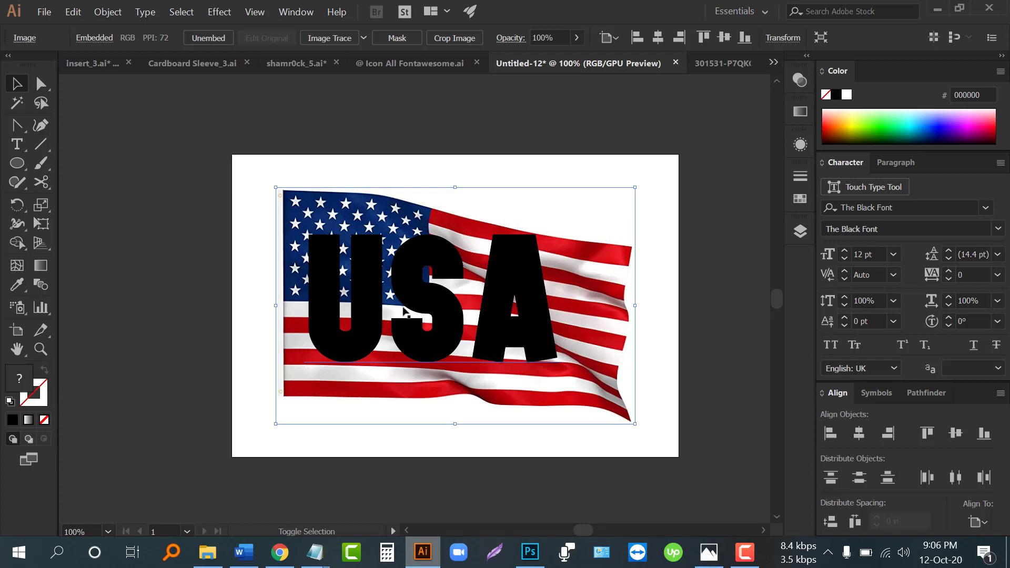
left_click(363, 353, "shift")
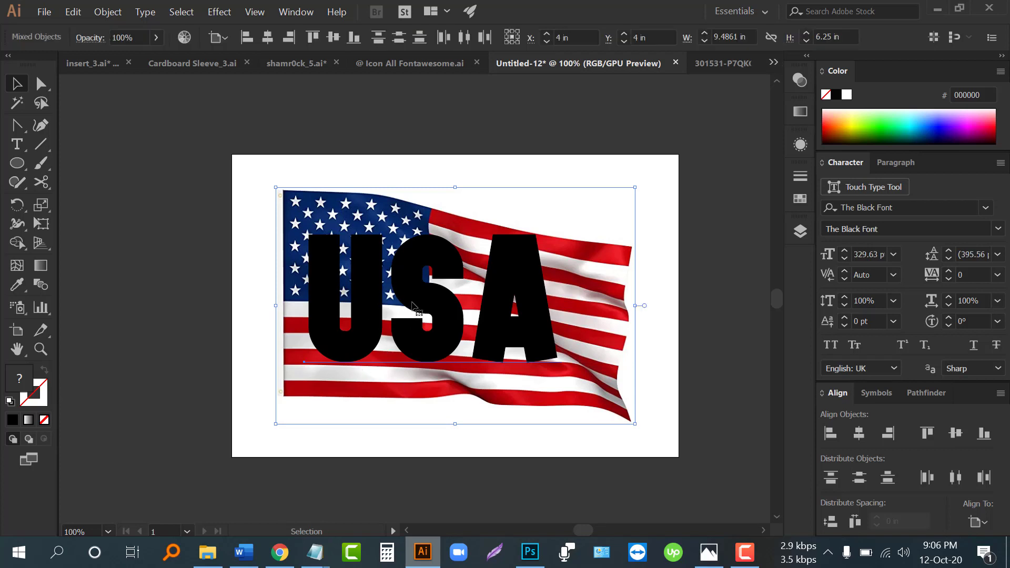
right_click(412, 280)
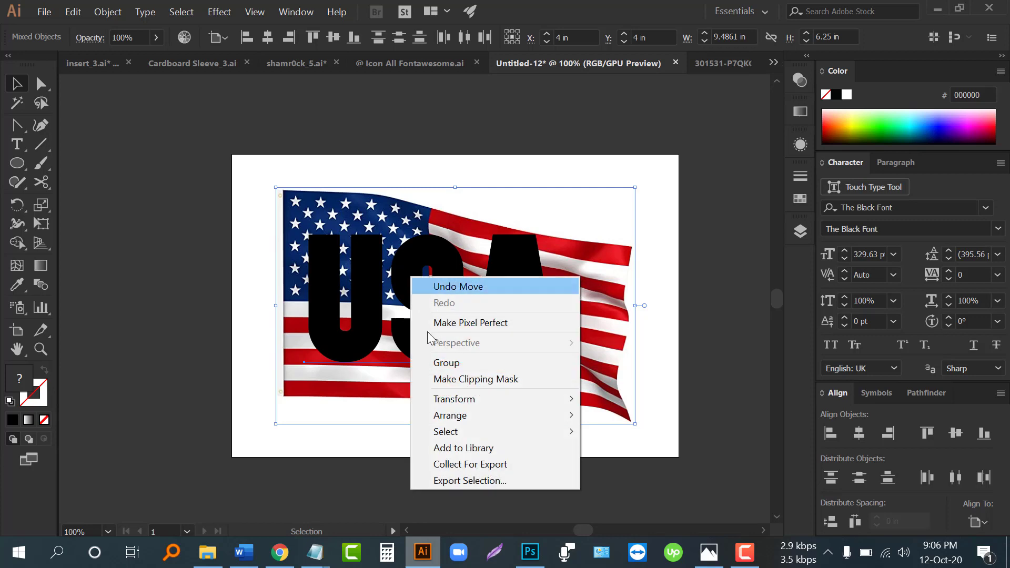
left_click(457, 385)
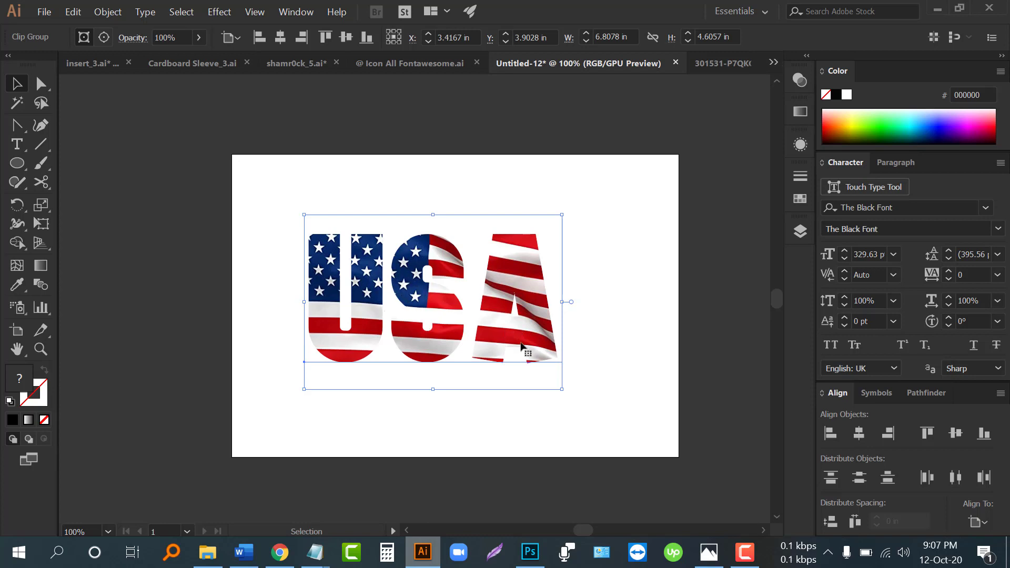
- Centre the flag-filled lettering horizontally and vertically on the artboard, then deselect it
left_click(858, 434)
left_click(979, 522)
left_click(935, 502)
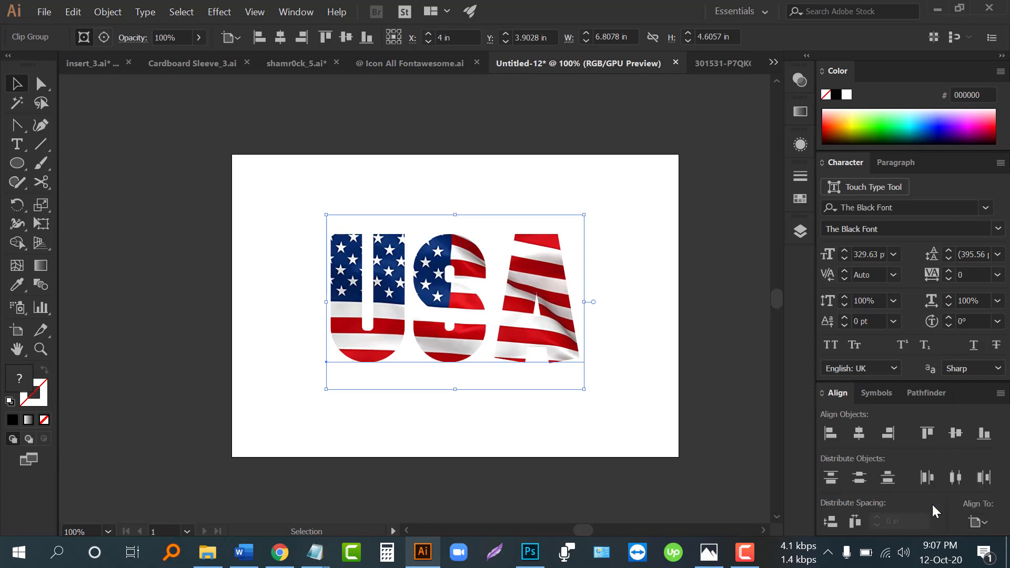
left_click(956, 433)
left_click(633, 415)
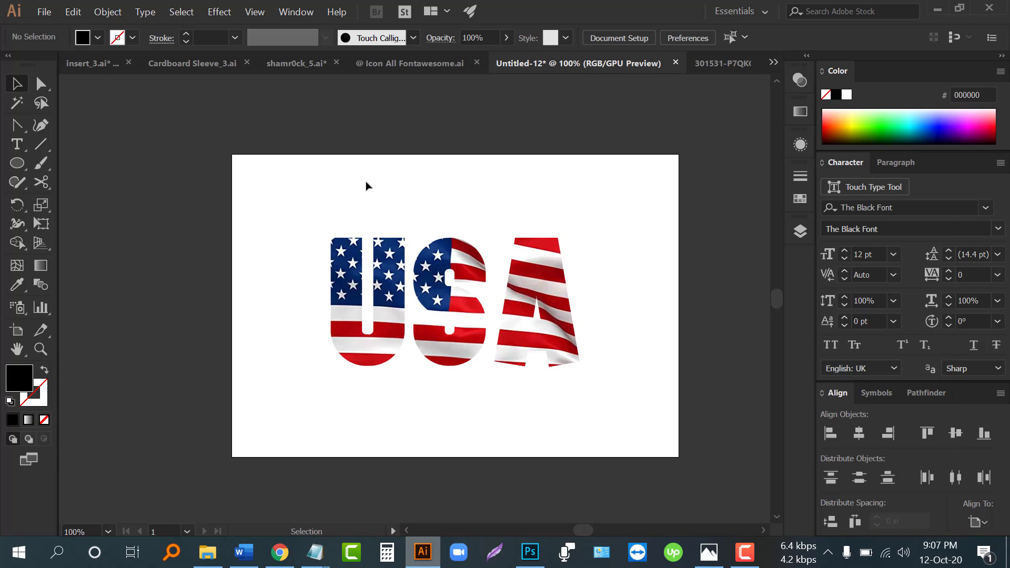
- Export the lettering as transparent PNG-24 'U.png' at 2800×1897 pixels
key("ctrl")
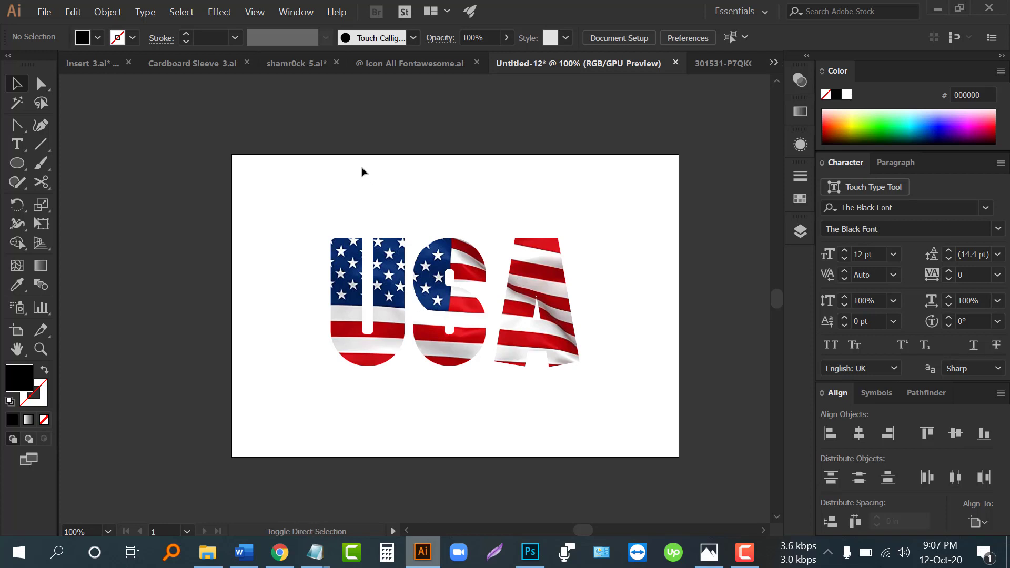
key("alt")
key("ctrl+alt+shift+s")
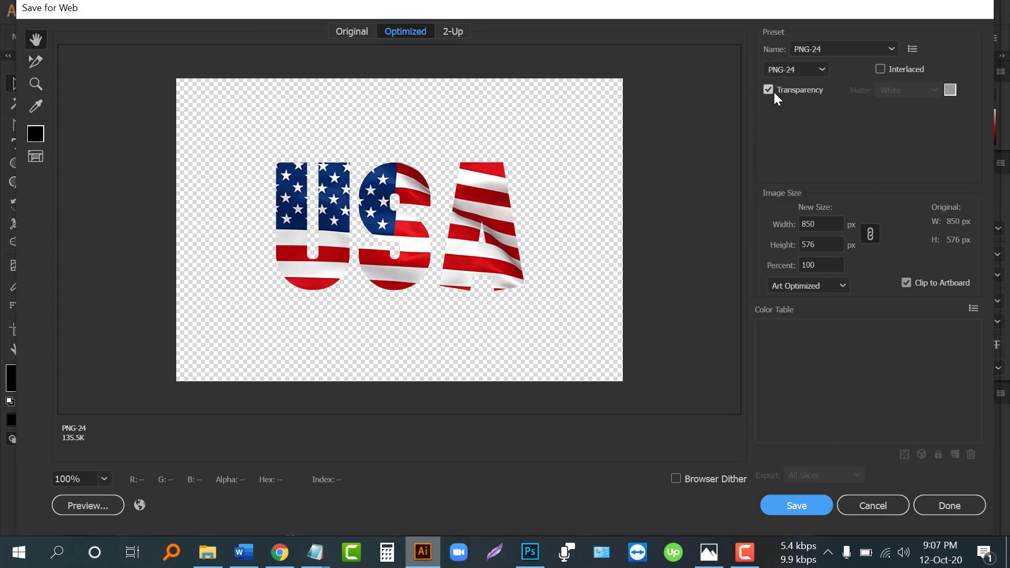
left_click(827, 224)
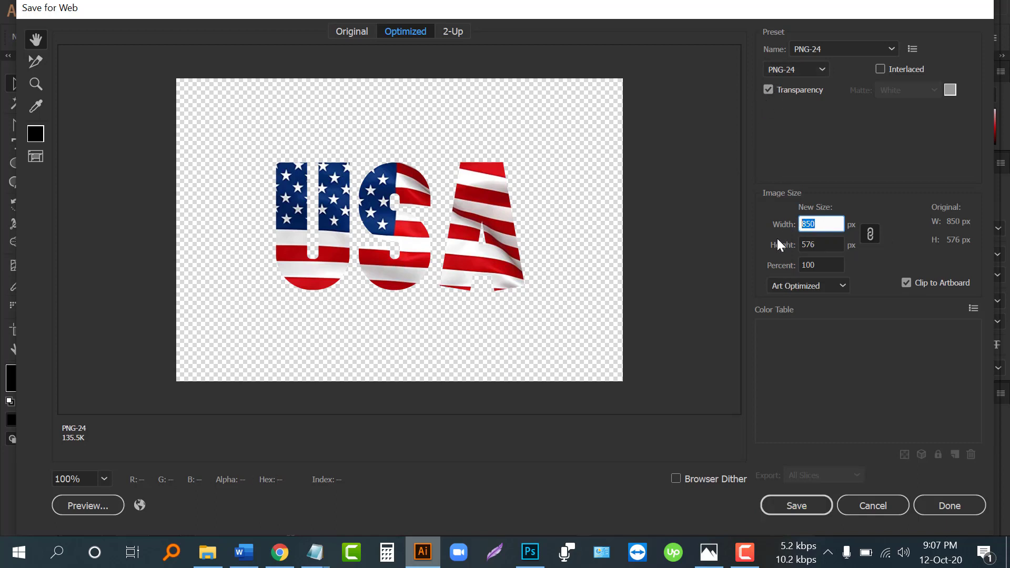
type("2800")
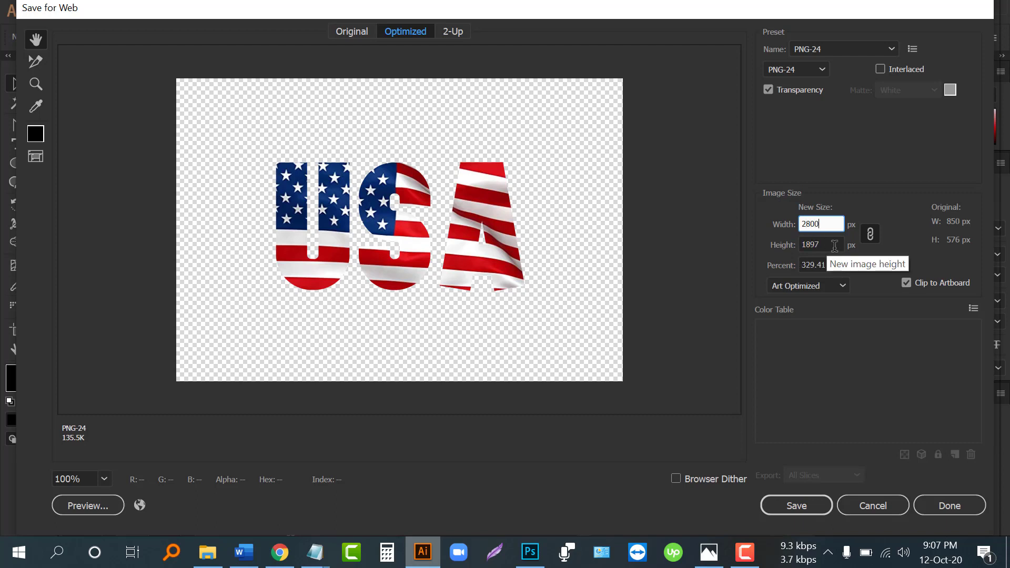
left_click(834, 246)
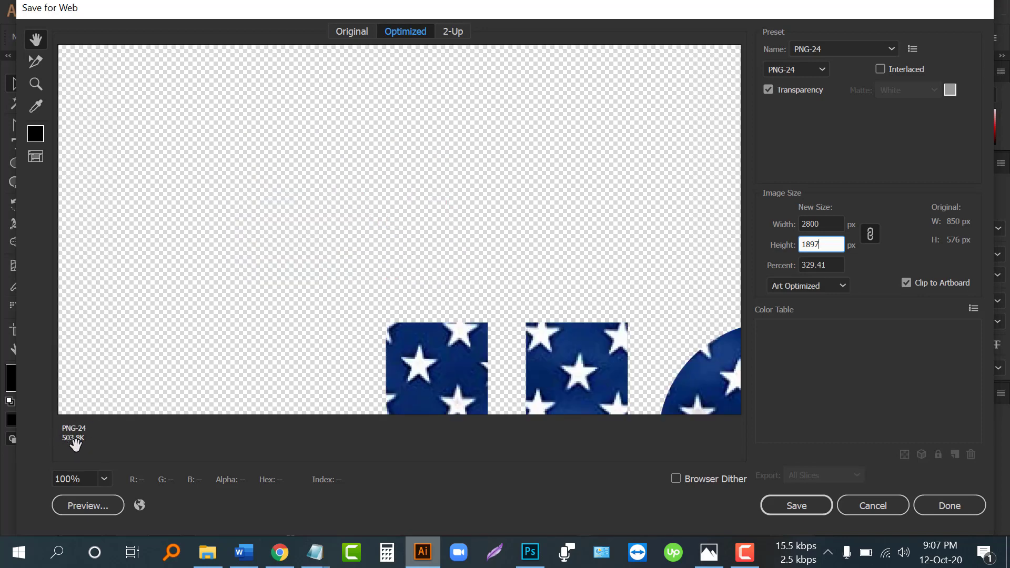
left_click(309, 322, "alt")
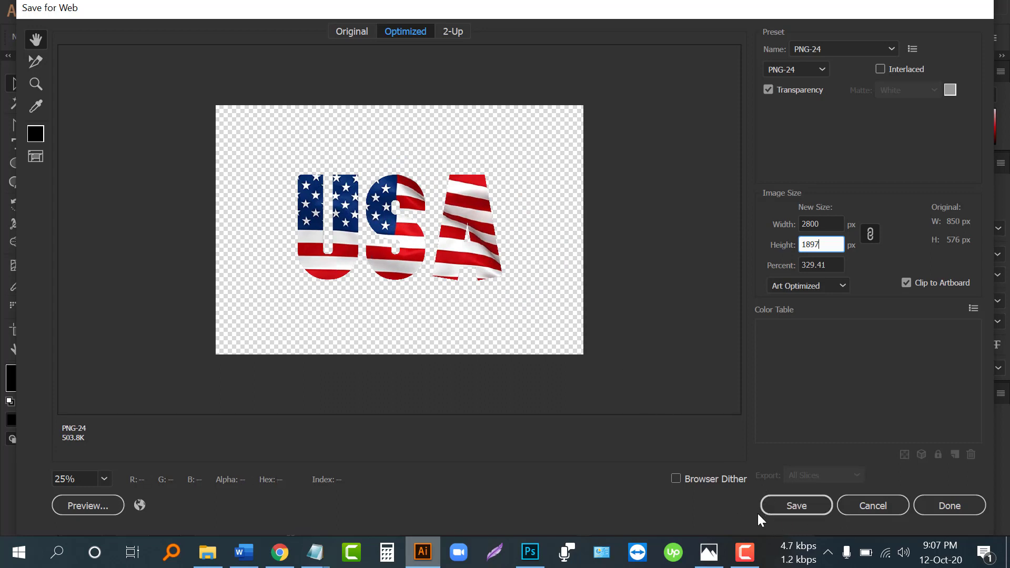
left_click(708, 552)
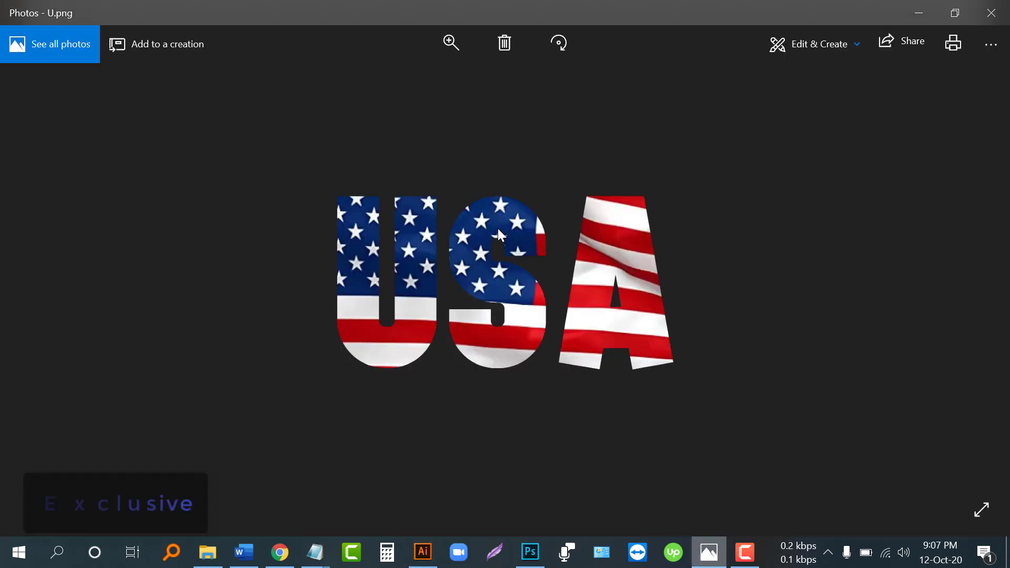
- Open U.png from Windows Photos in Adobe Photoshop CC 2019
right_click(523, 189)
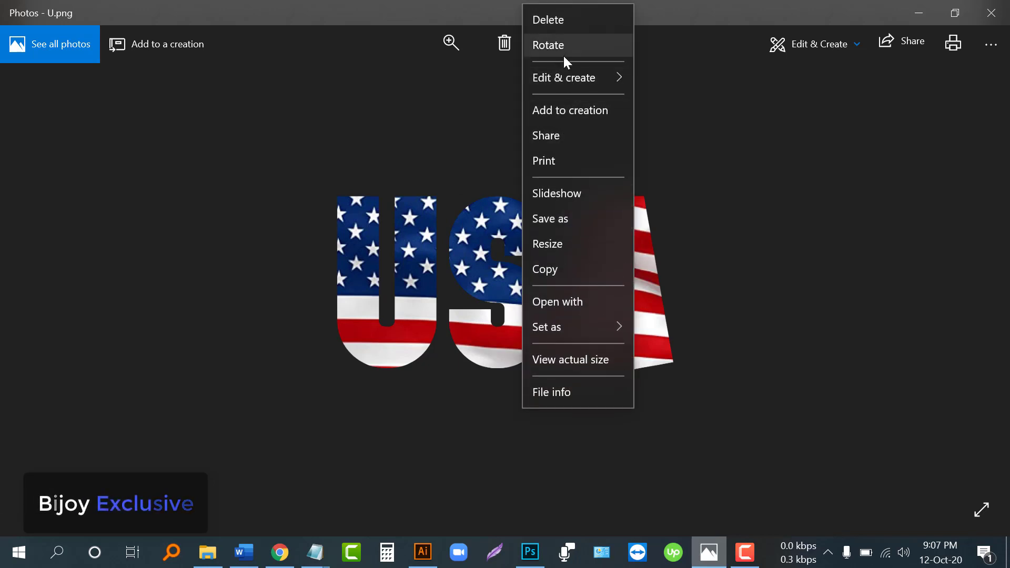
left_click(570, 303)
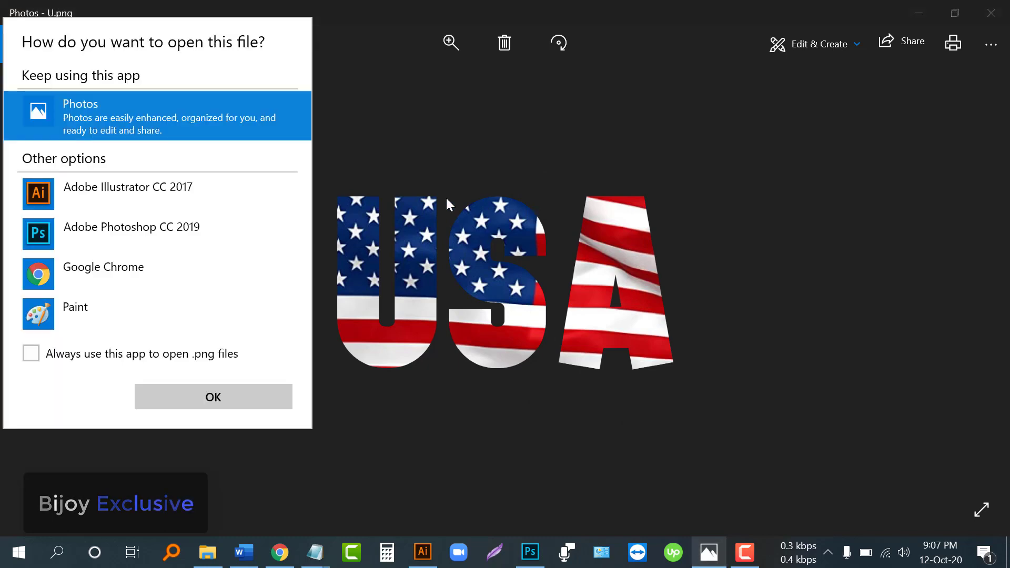
left_click(102, 234)
left_click(173, 398)
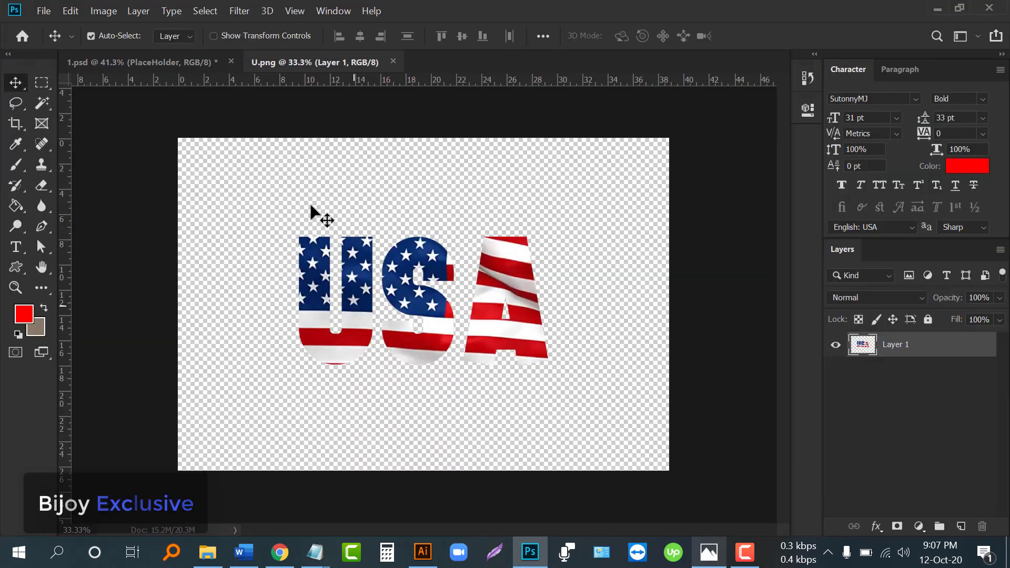
- In 1.psd, open the PlaceHolder layer's smart object as its own .psb document
left_click(179, 63)
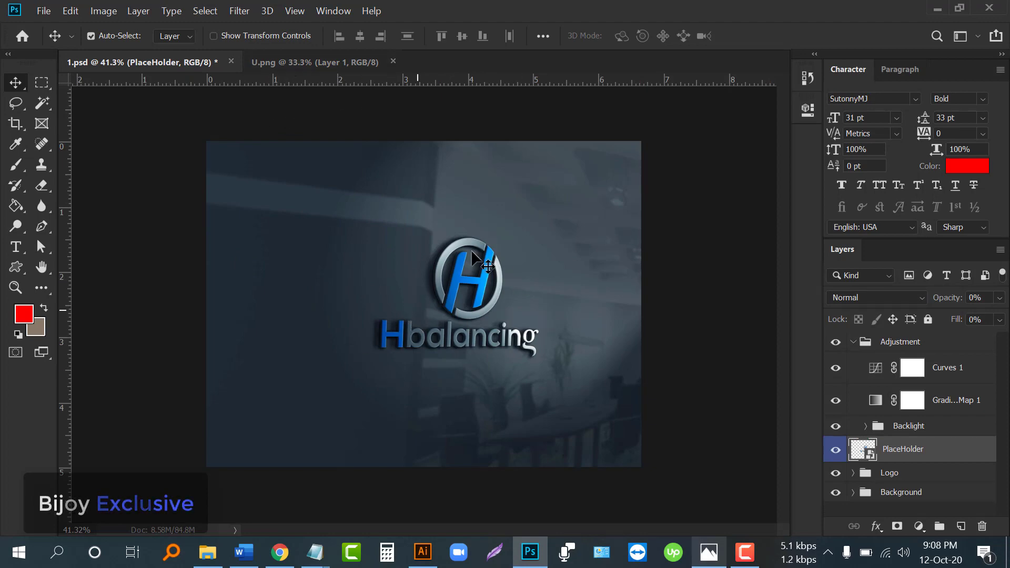
left_click(282, 63)
left_click(169, 64)
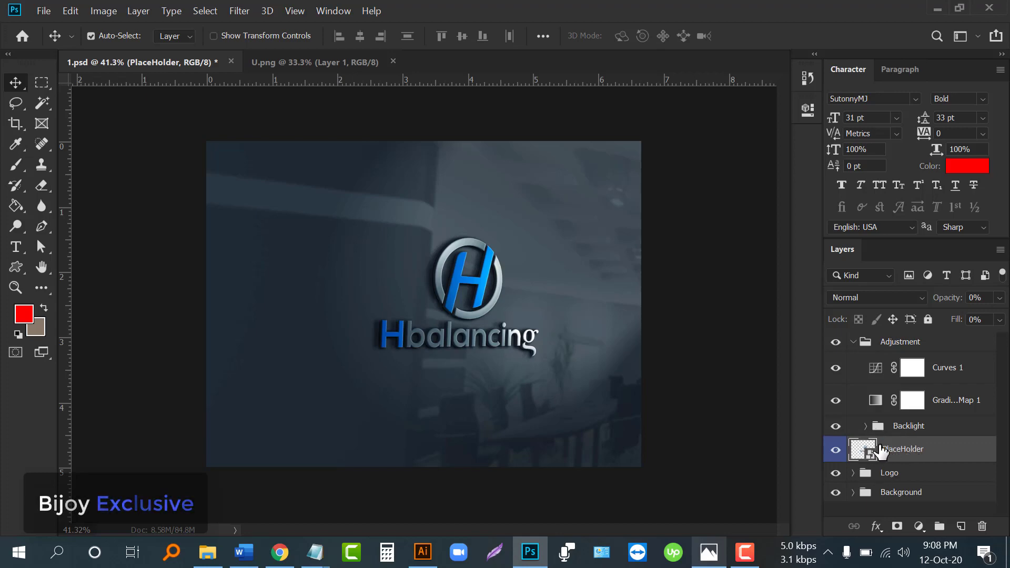
double_click(868, 457)
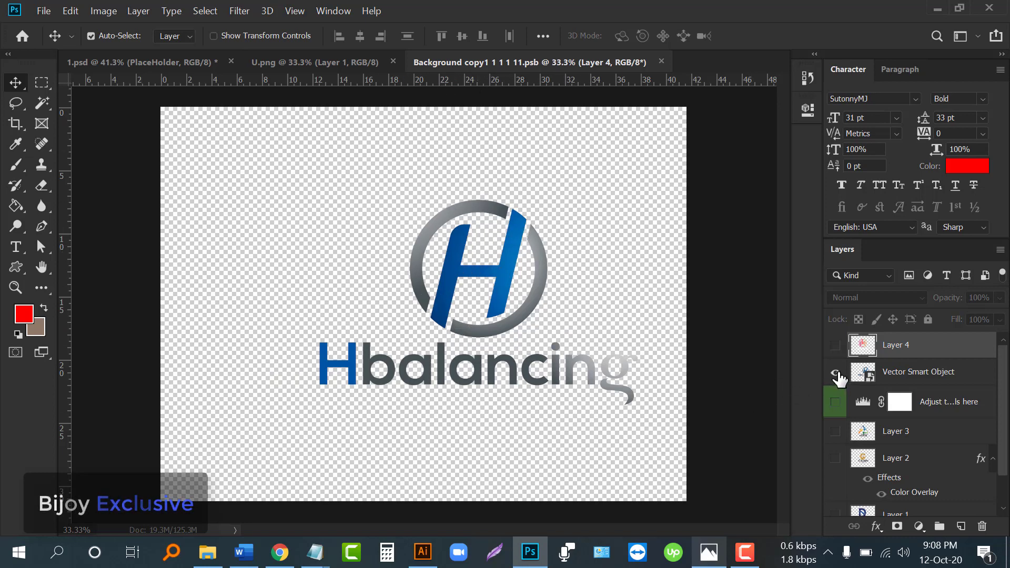
- Hide the Hbalancing logo layer and drag U.png's USA layer into the placeholder
left_click(836, 373)
left_click(314, 62)
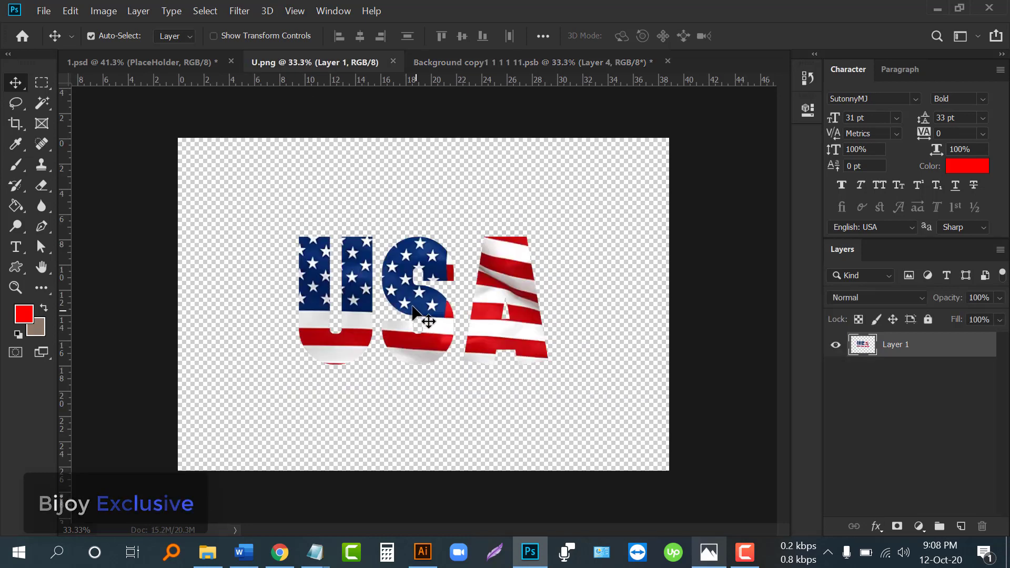
mouse_move(416, 316)
left_mouse_down()
mouse_move(531, 65)
mouse_move(437, 363)
left_mouse_up()
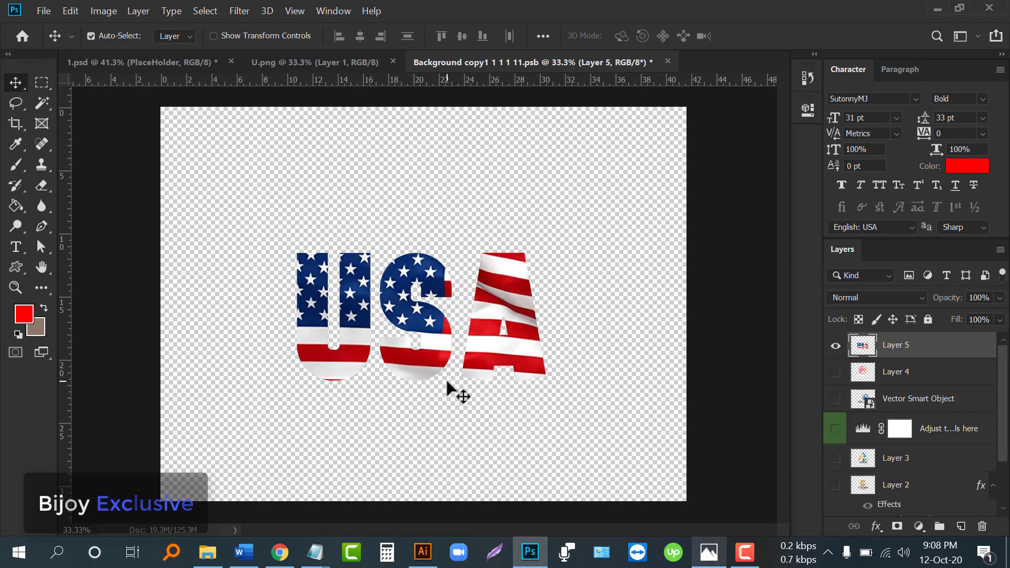
- Scale the USA lettering to about 139%, reposition it, and save the placeholder
key("ctrl+t")
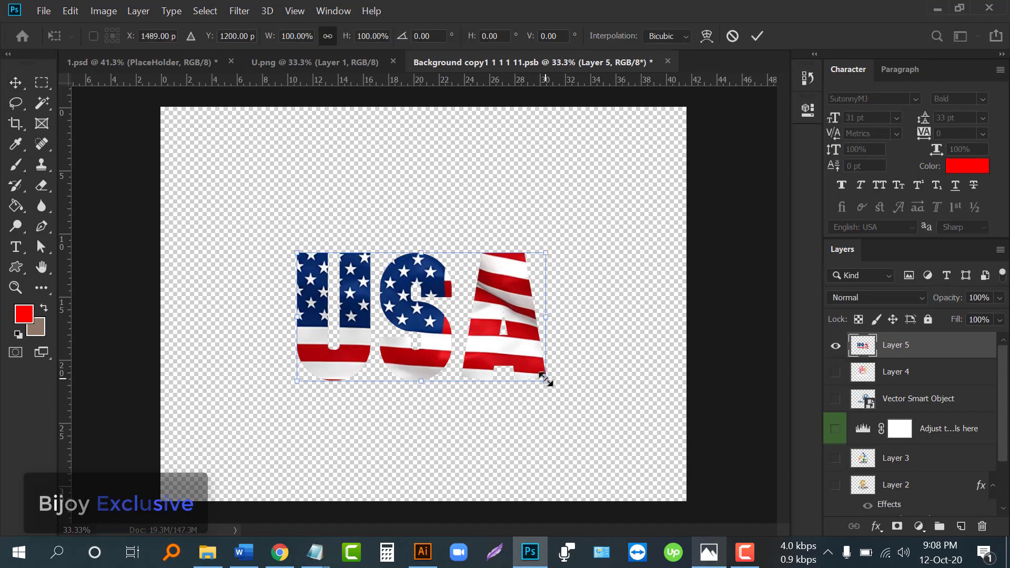
left_click_drag(545, 378, 597, 413)
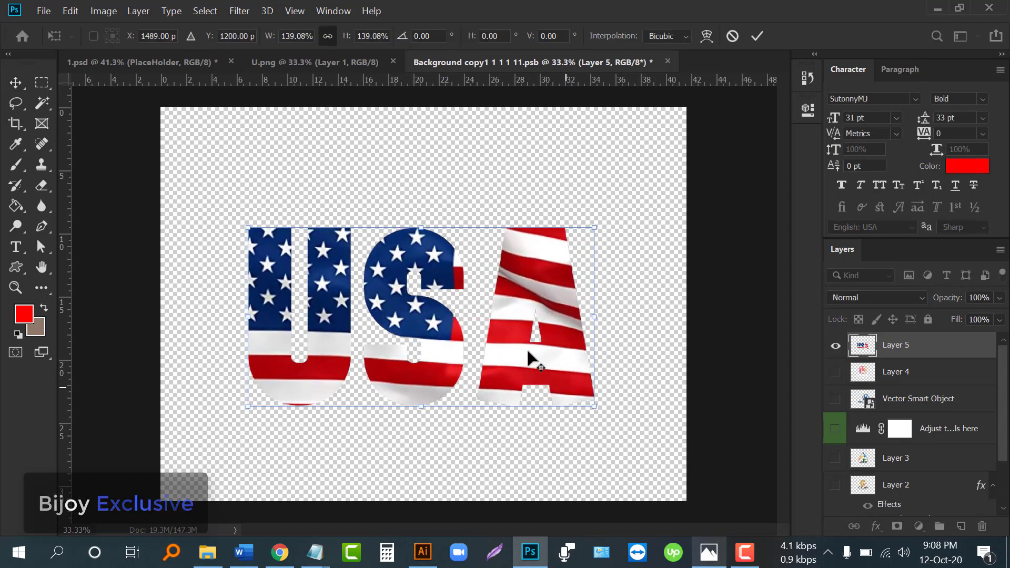
left_click_drag(532, 356, 534, 341)
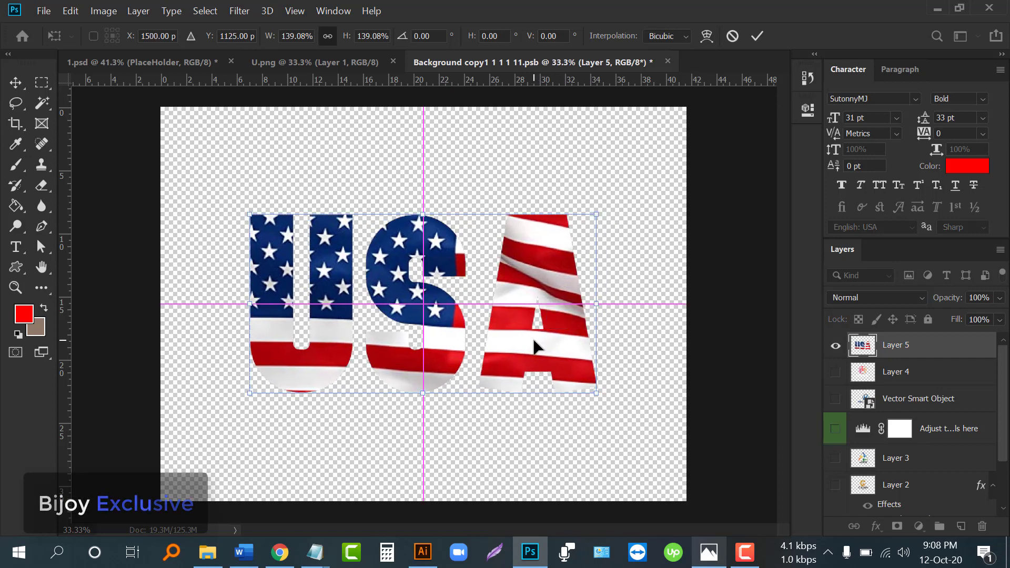
left_click(757, 37)
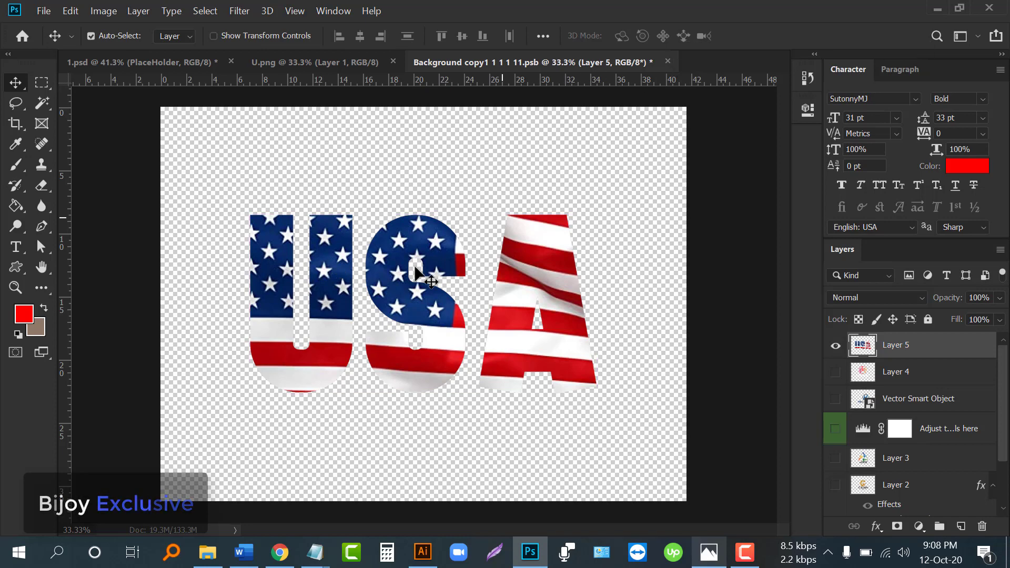
key("ctrl")
key("ctrl+s")
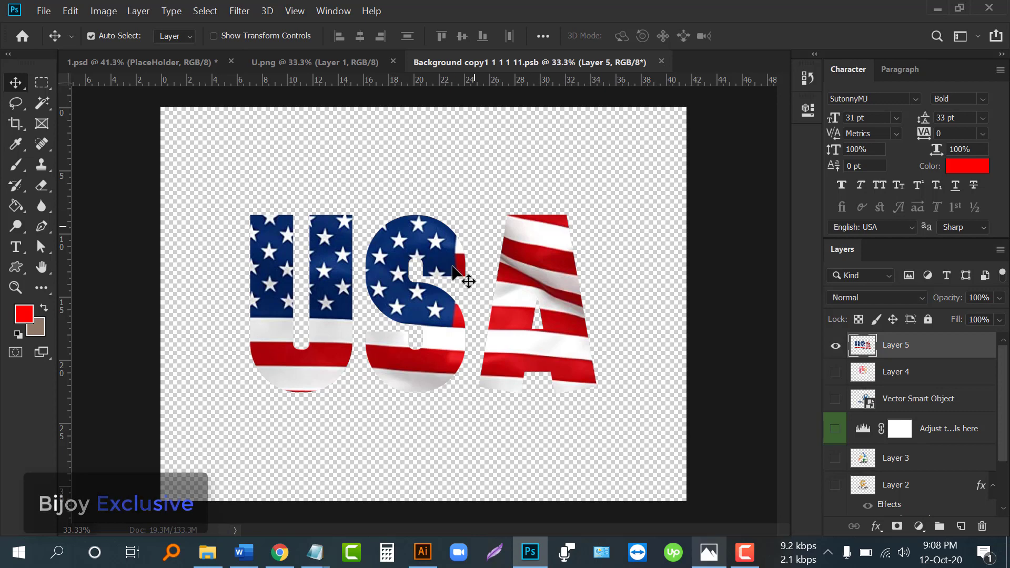
- Set up a web export of 1.psd as a 2000×1500 px JPEG at quality 100
left_click(150, 66)
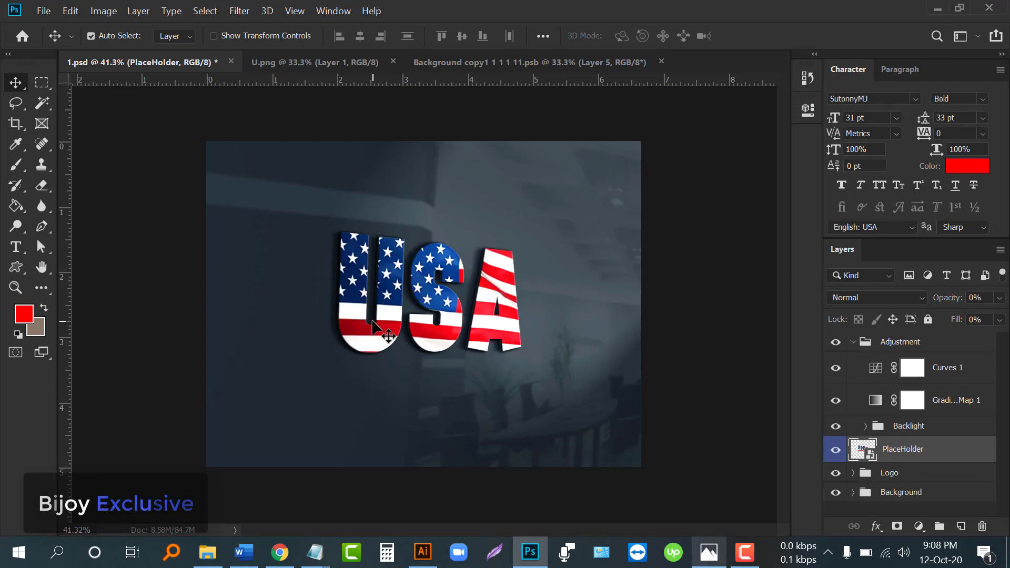
key("ctrl")
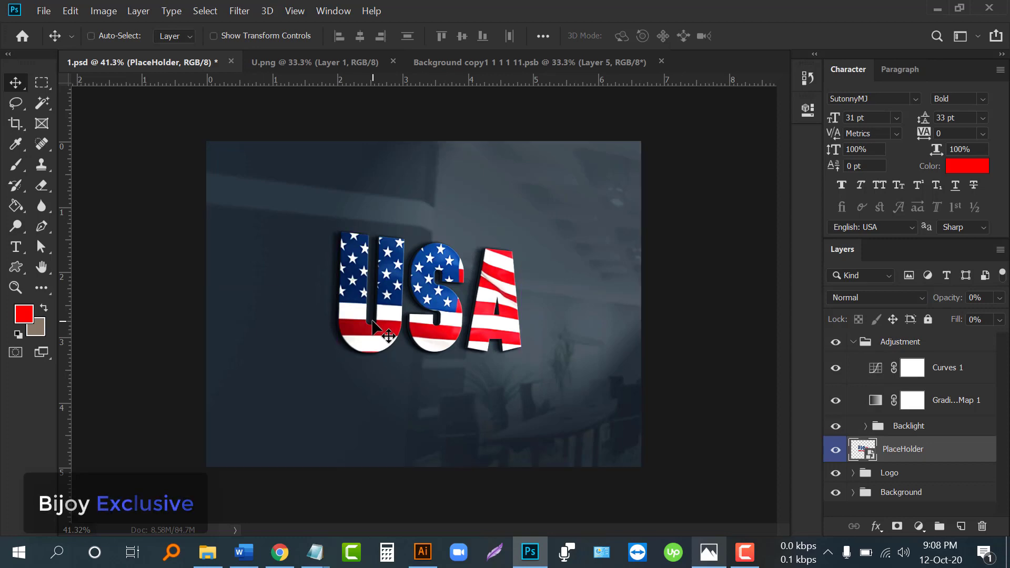
key("ctrl+alt+shift+s")
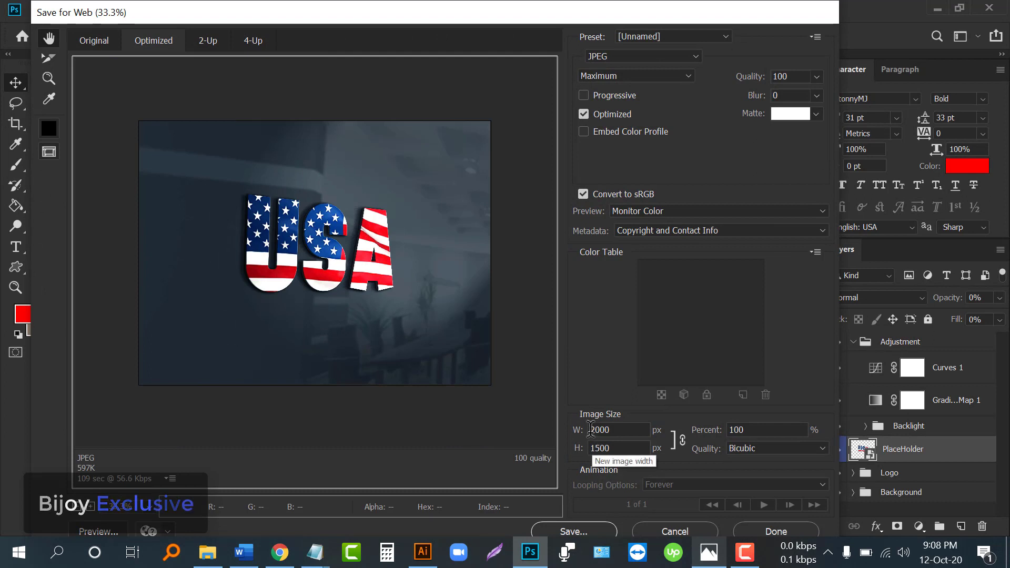
left_click(590, 429)
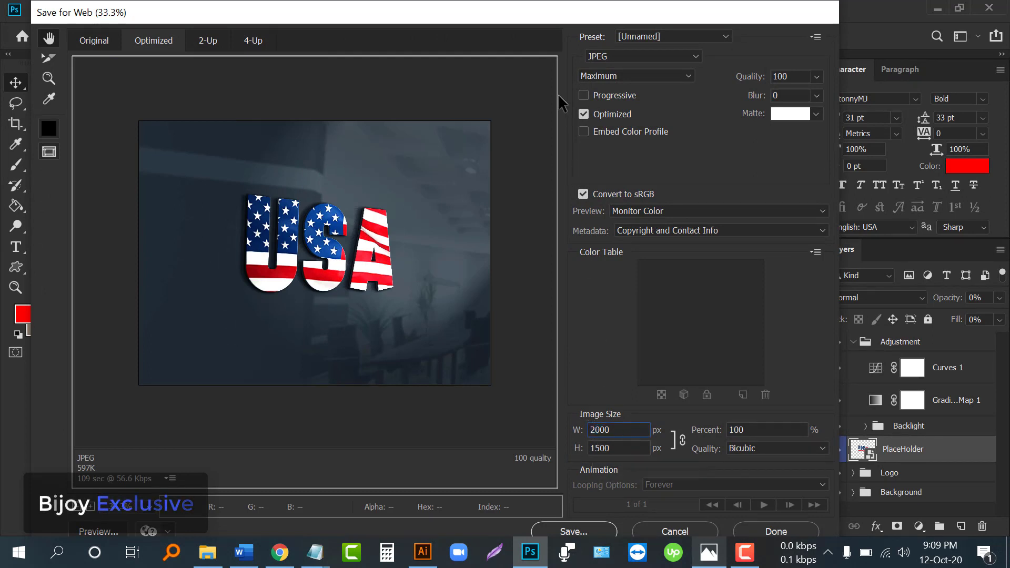
left_click_drag(534, 21, 599, 21)
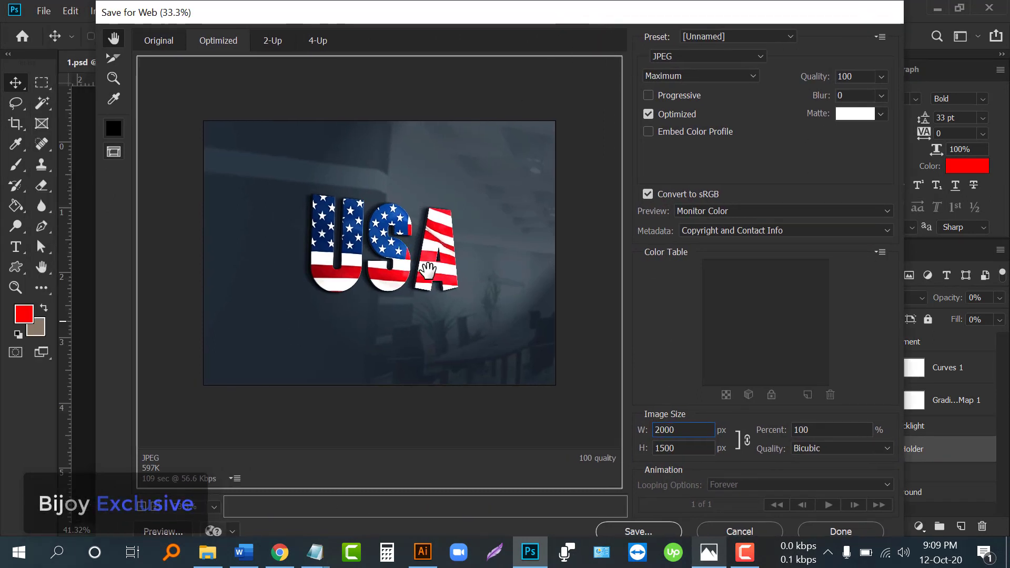